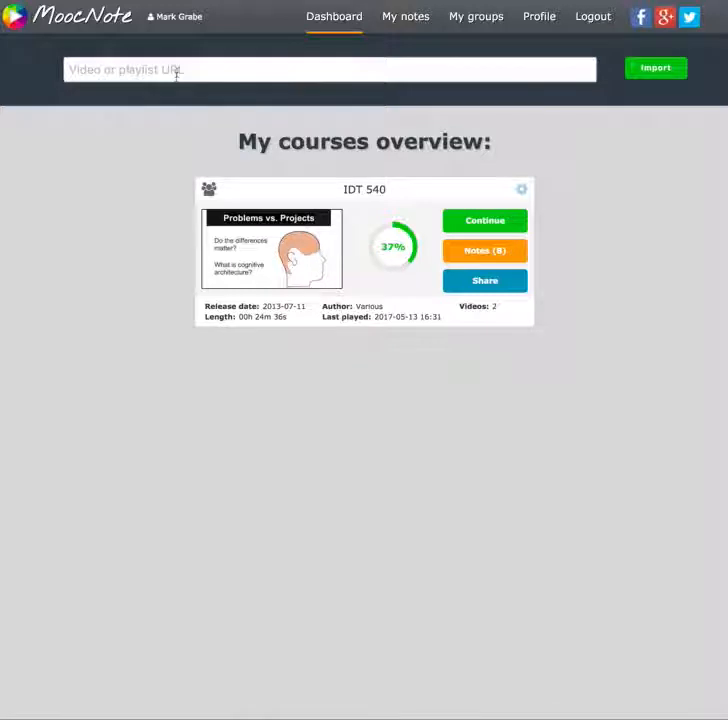
left_click(176, 72)
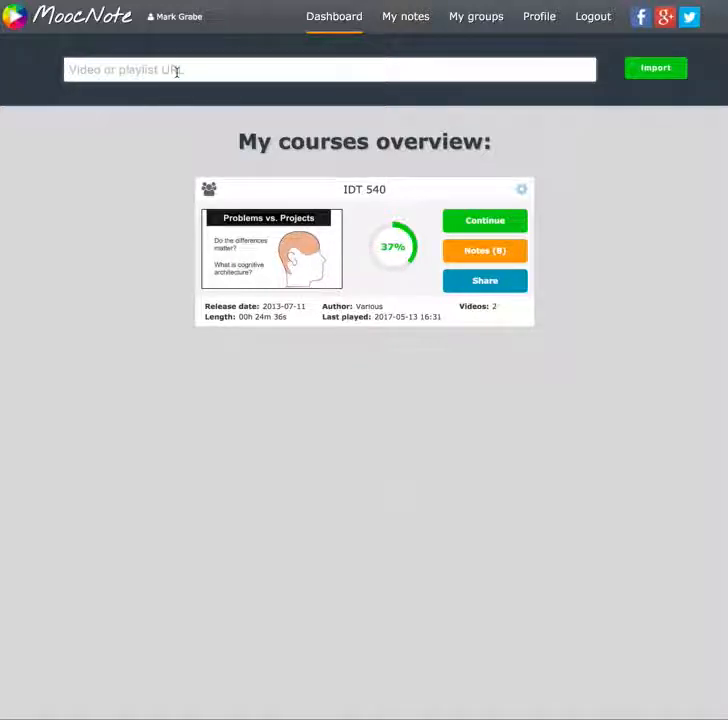
type("https://www.youtube.com/watch?v=bS4dVrZXhTY")
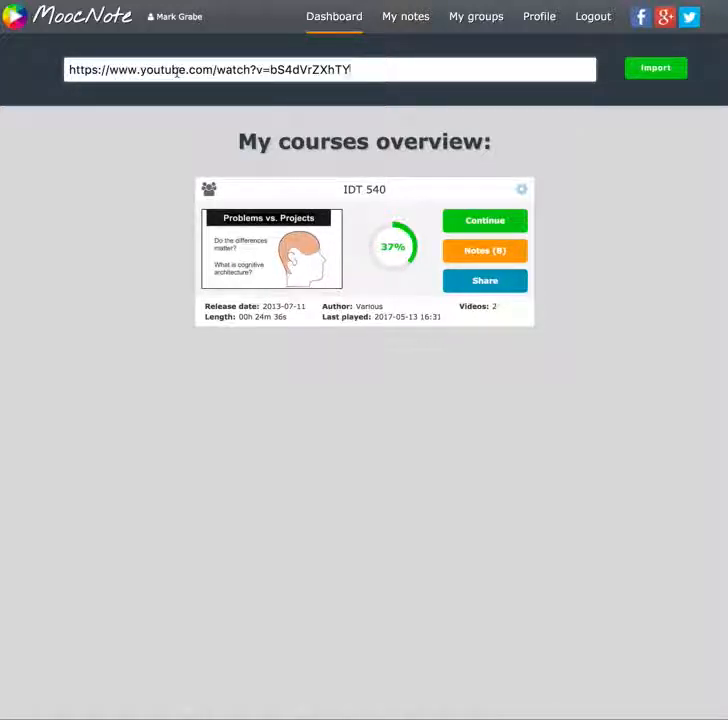
left_click(653, 70)
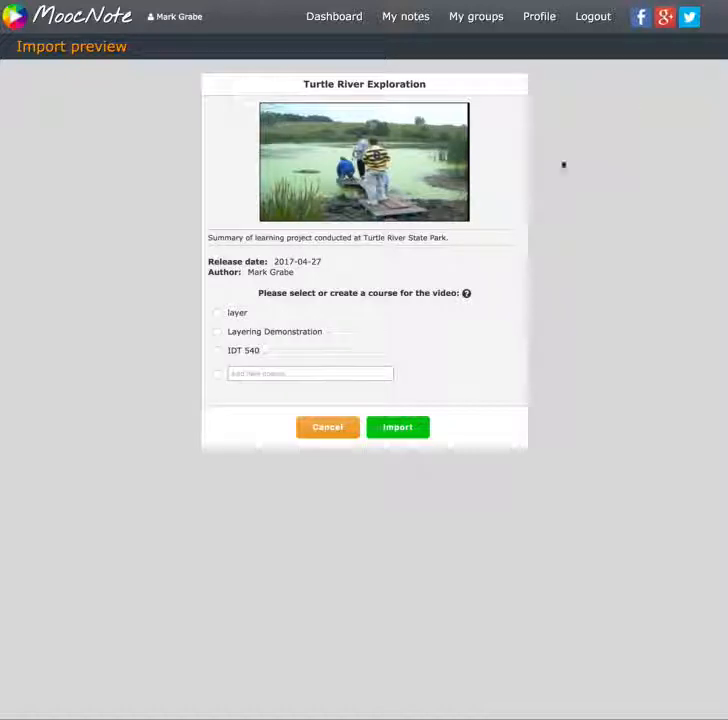
left_click(218, 351)
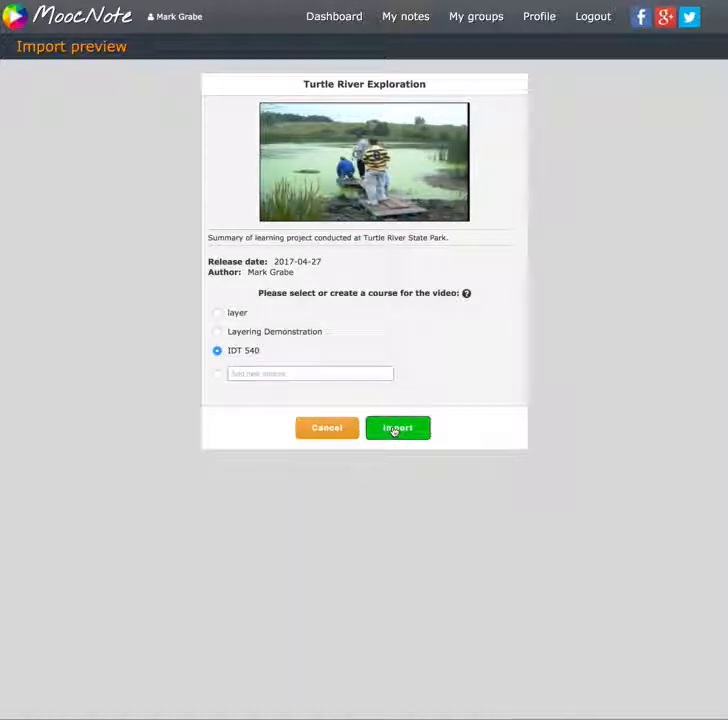
left_click(395, 430)
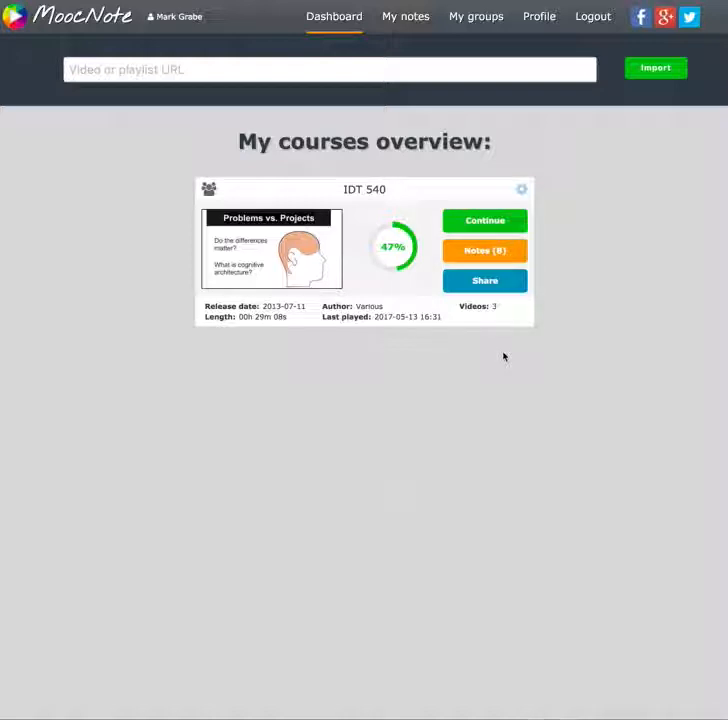
- Continue the IDT 540 course, switch to the Turtle River Exploration video and pause it at 00:08
left_click(499, 222)
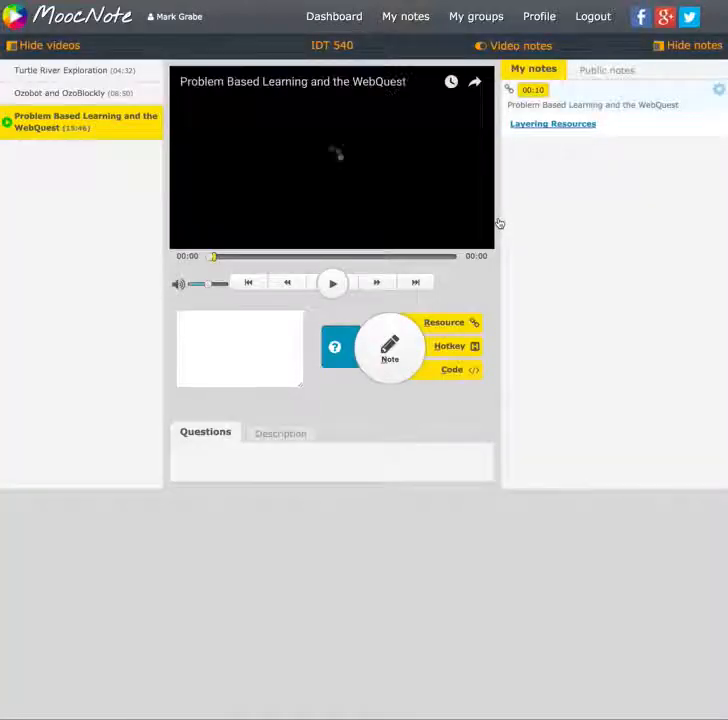
left_click(332, 283)
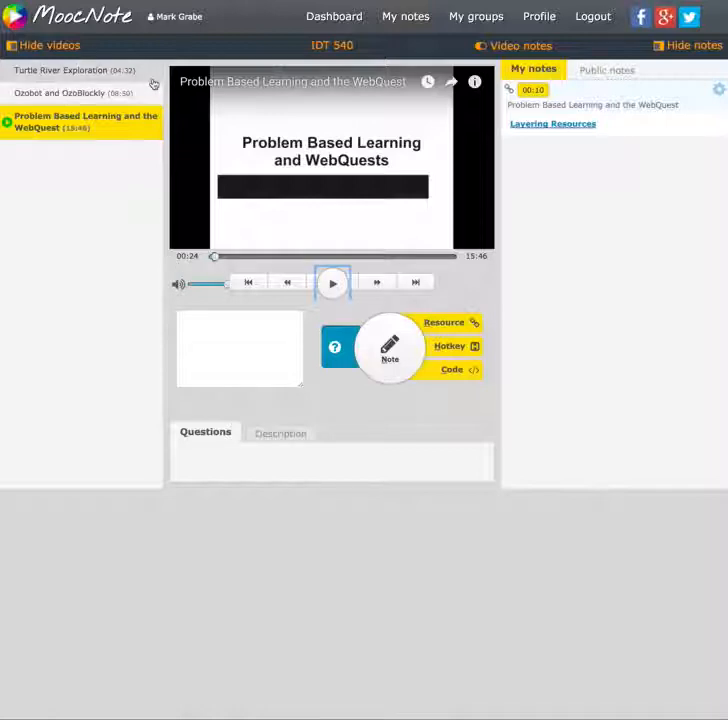
left_click(87, 72)
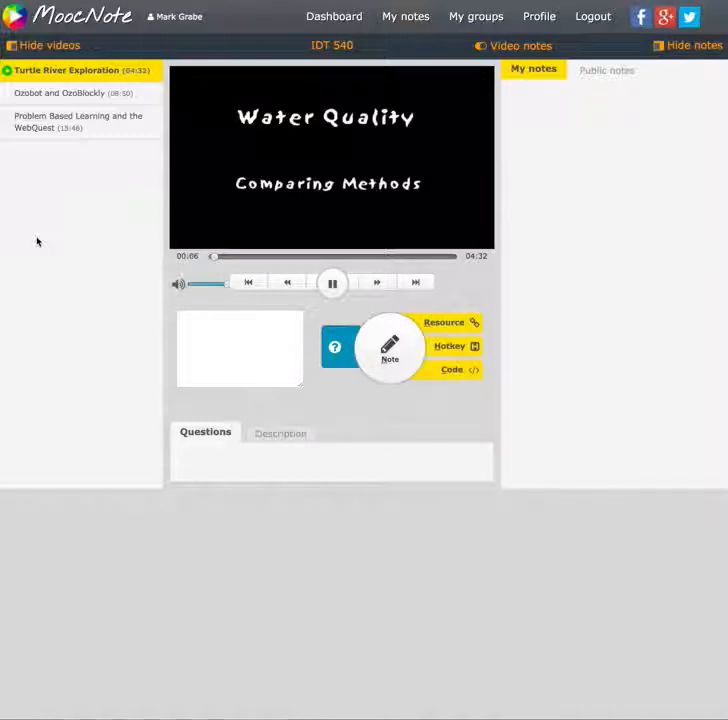
left_click(335, 285)
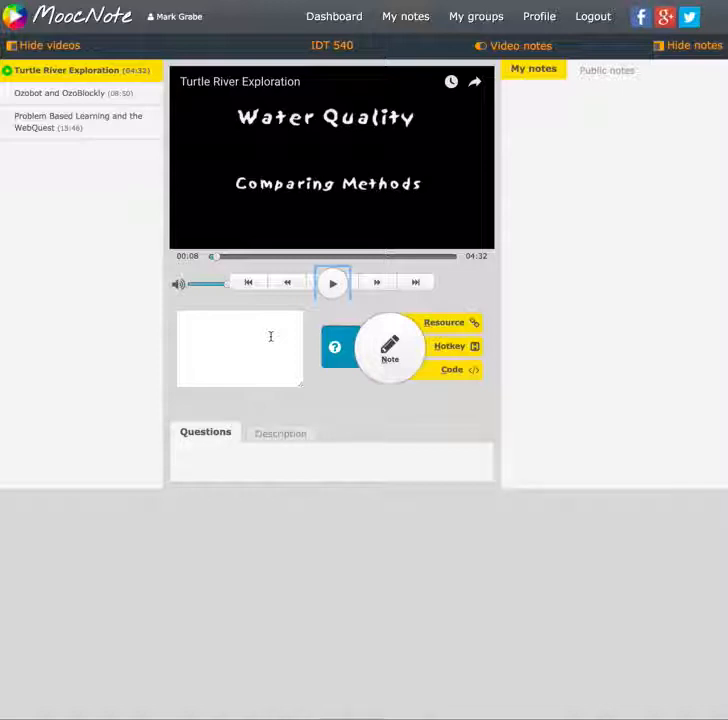
- Add a resource link at 00:08 with the text "learningaloud.com/layer=Layering resources"
left_click(269, 336)
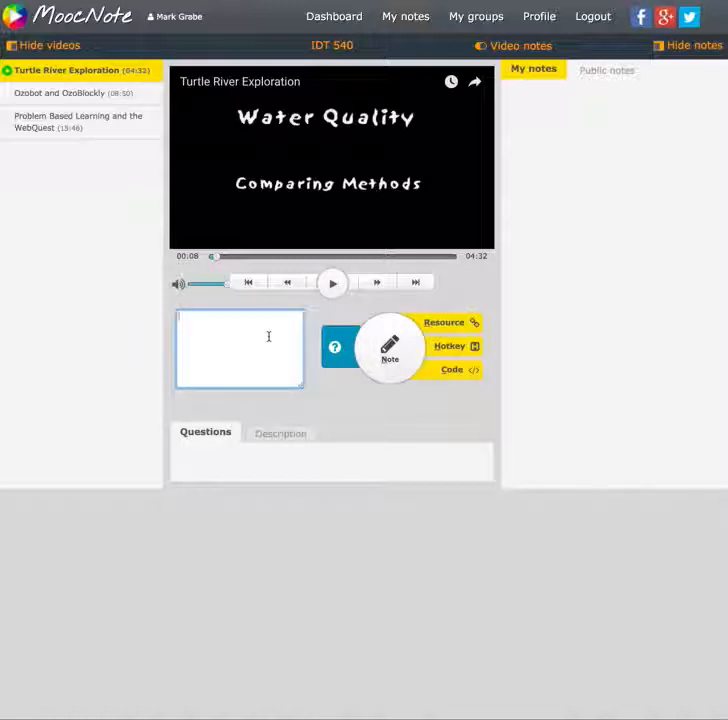
type("learning")
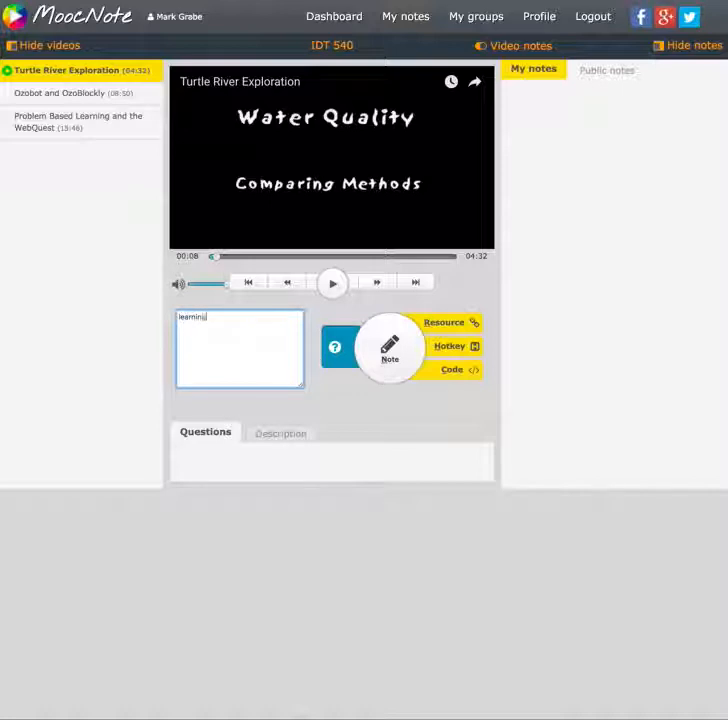
type("aloud")
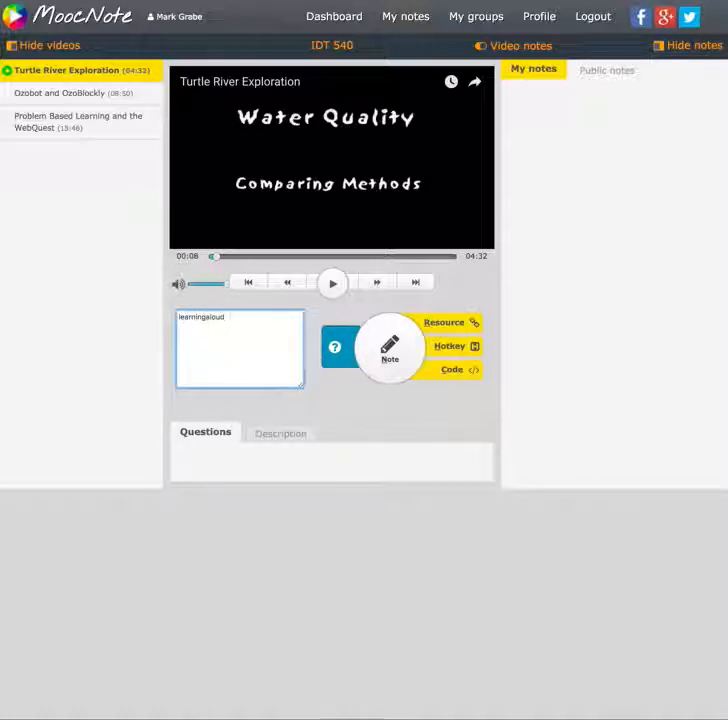
type(".com/la")
type("yer")
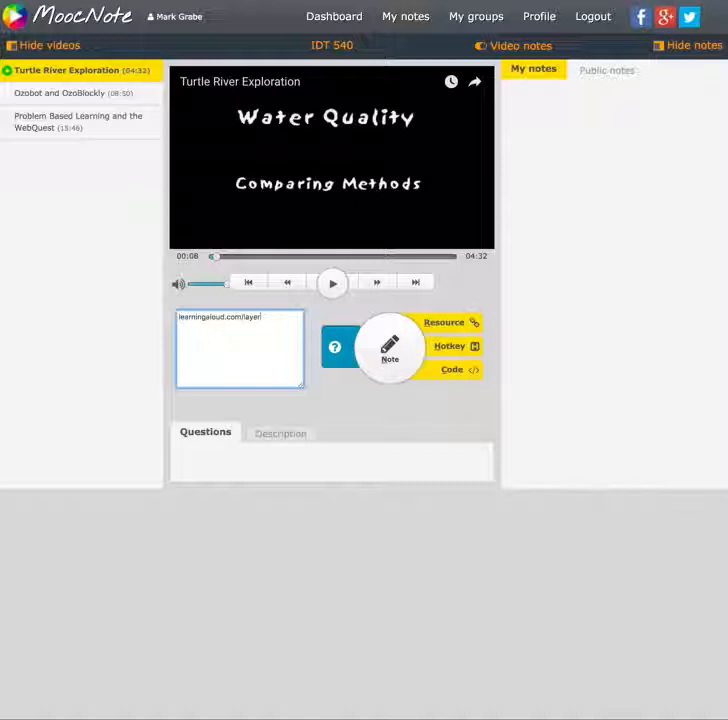
type("er=Layering resources")
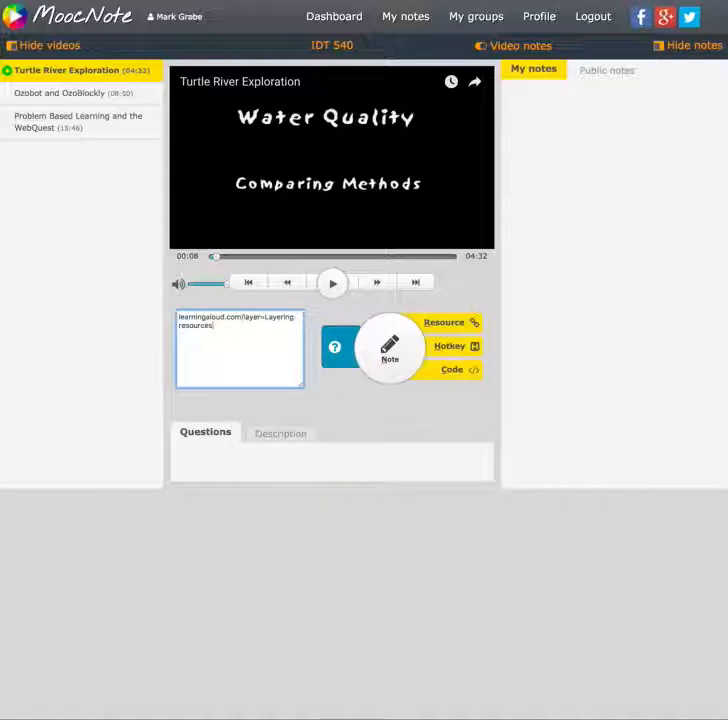
left_click(455, 326)
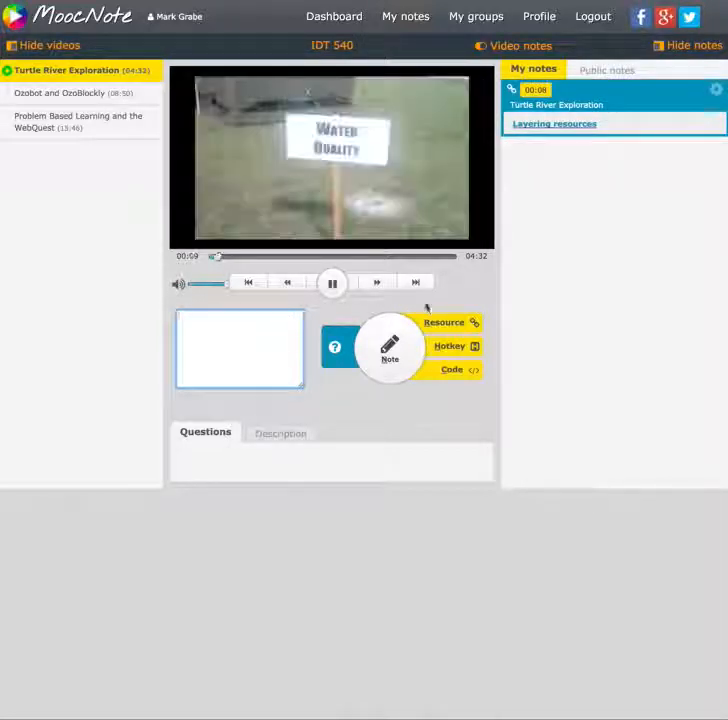
- Play the Turtle River Exploration video further and pause it at 00:21
left_click(335, 288)
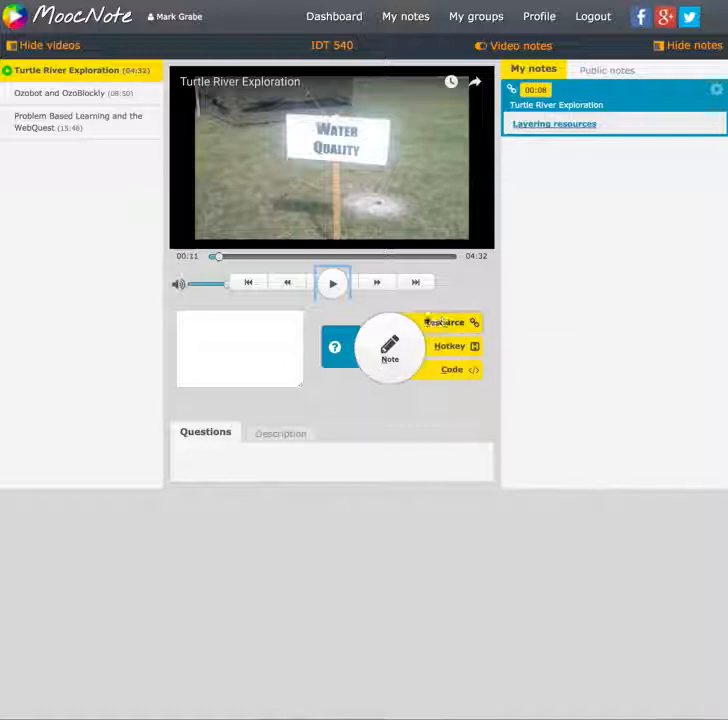
left_click(333, 285)
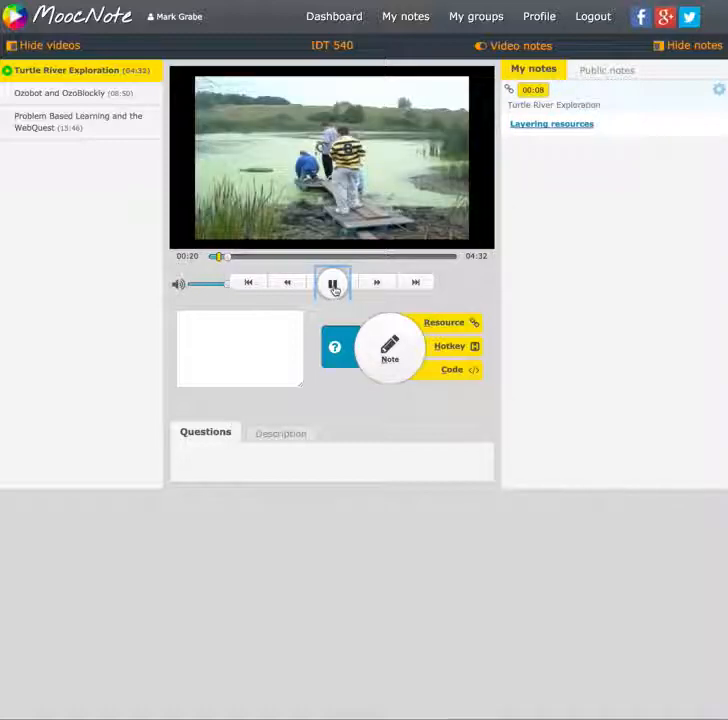
left_click(334, 286)
- Add a note at 00:21 reading "This video compares field-based techniques for collecting information with old school and digital tools."
left_click(266, 327)
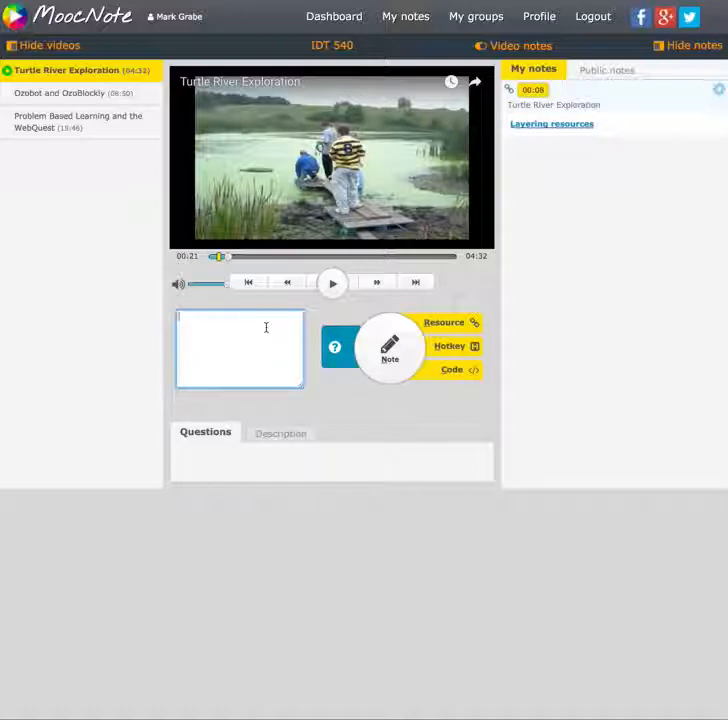
type("This video")
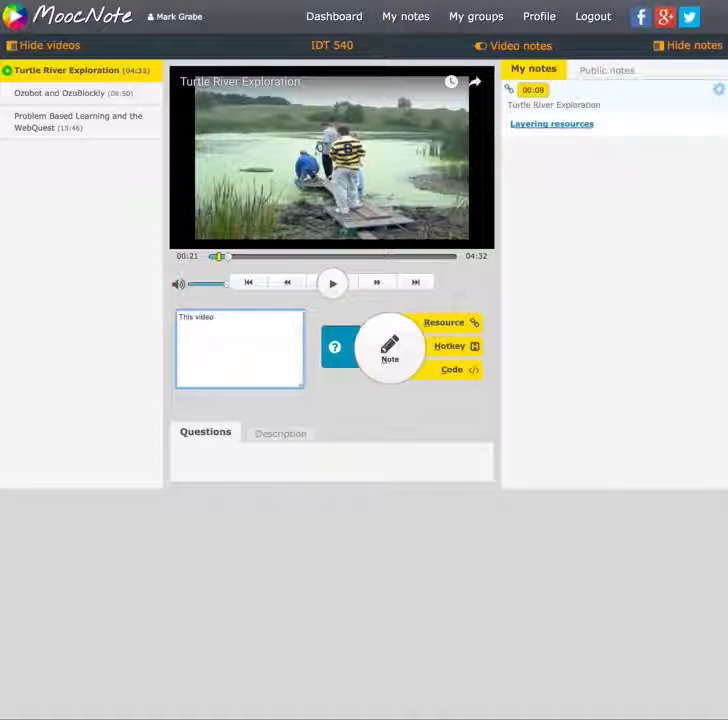
type(" compares")
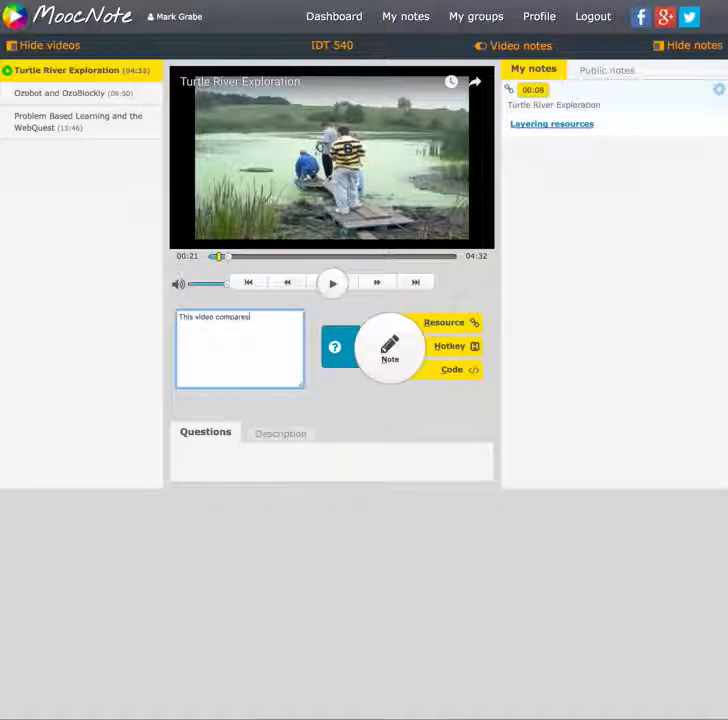
type(" field-bas")
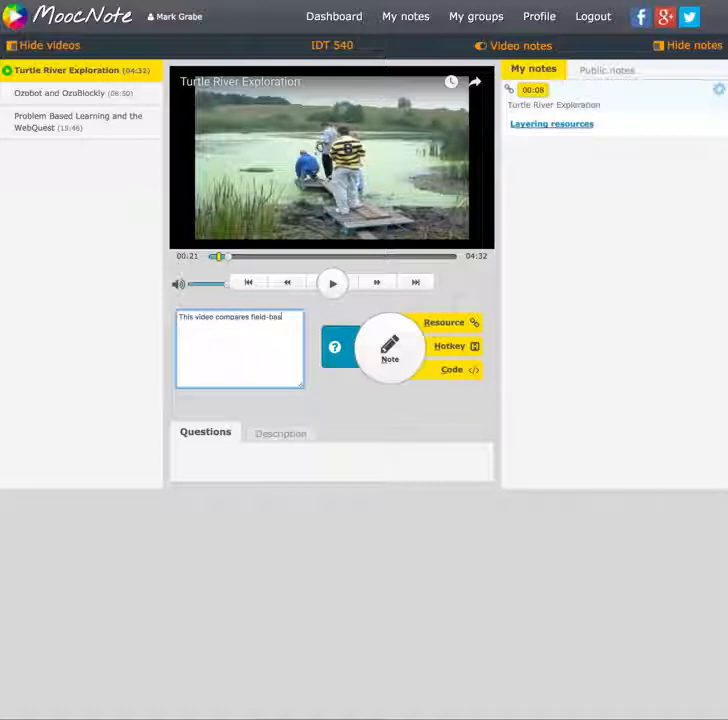
type("ed techn")
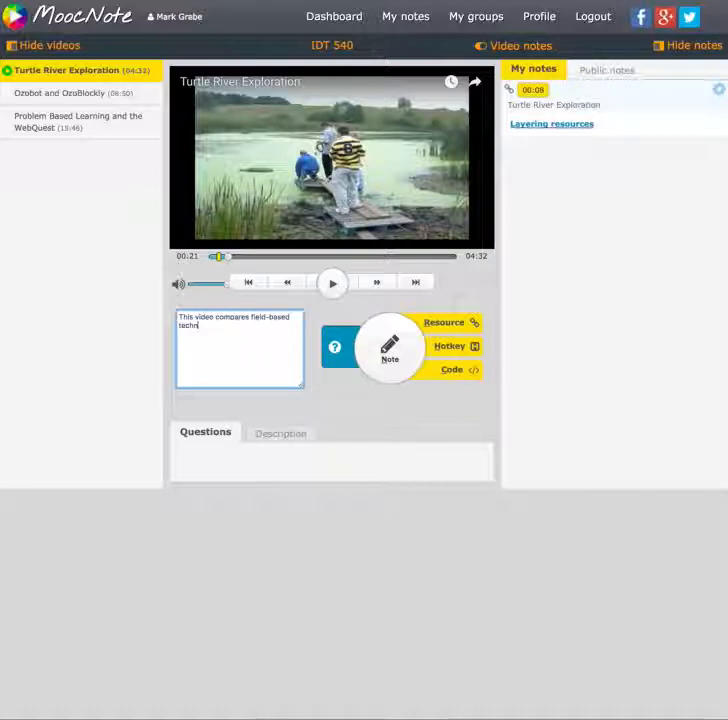
type("iques")
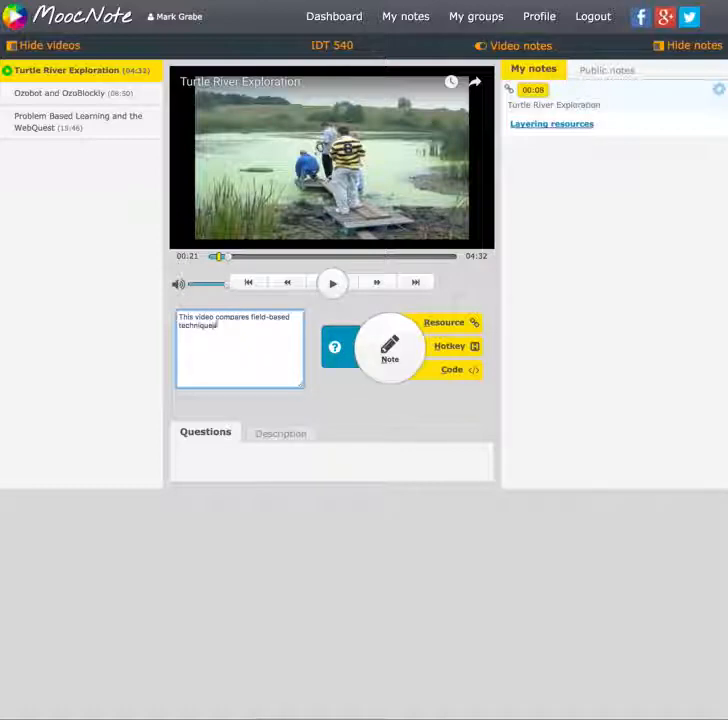
type(" for co")
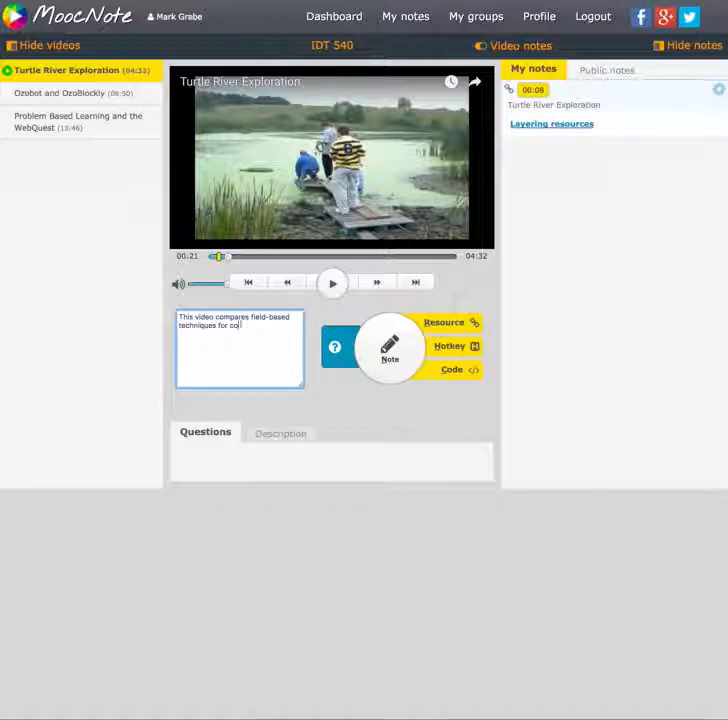
type("llecting informa")
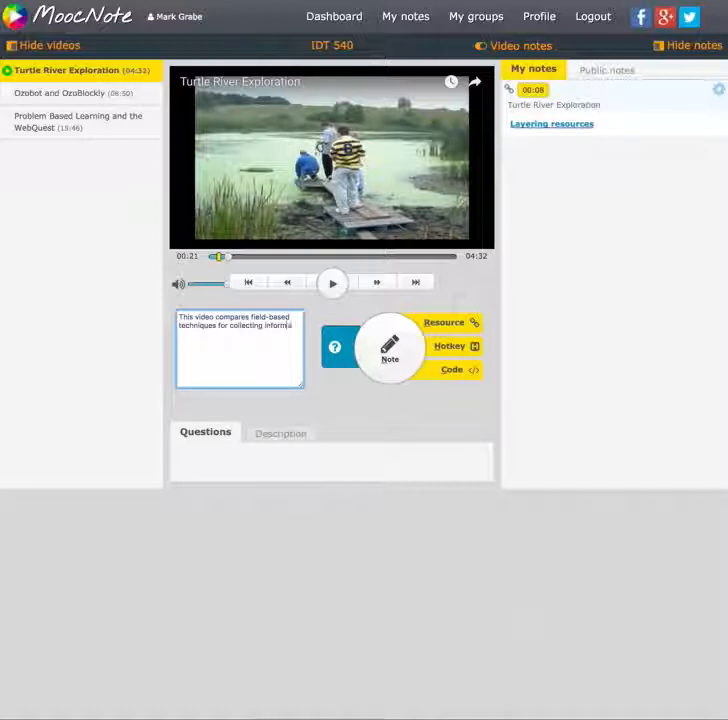
type("tion with old")
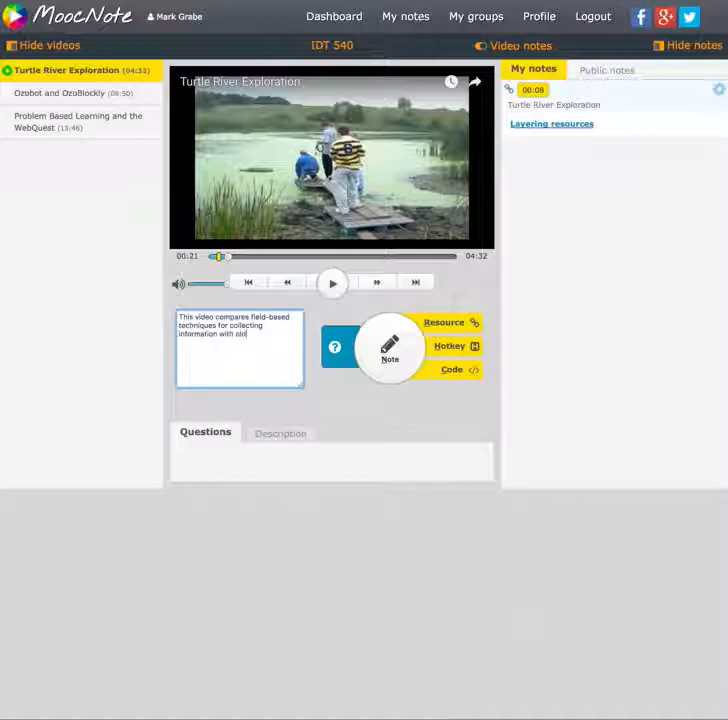
type(" m school and digita")
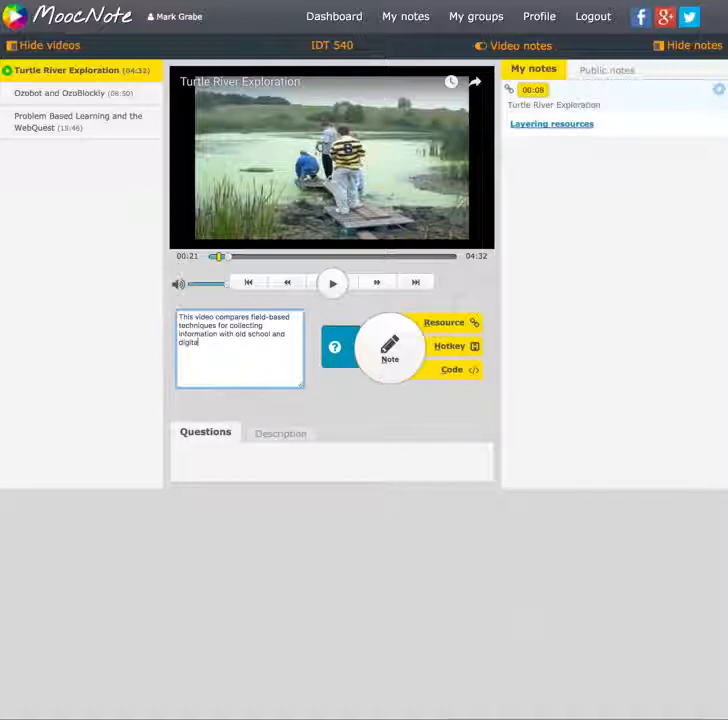
type("l tools")
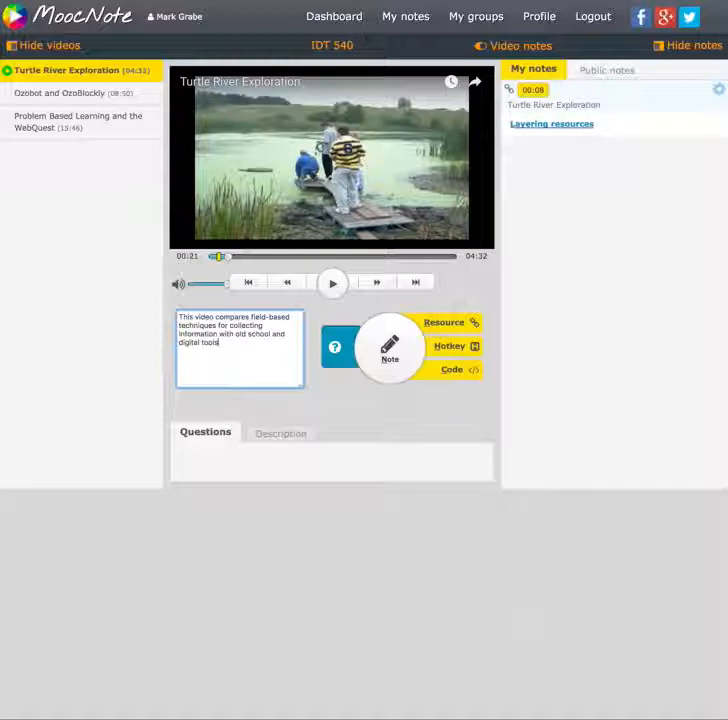
type(".")
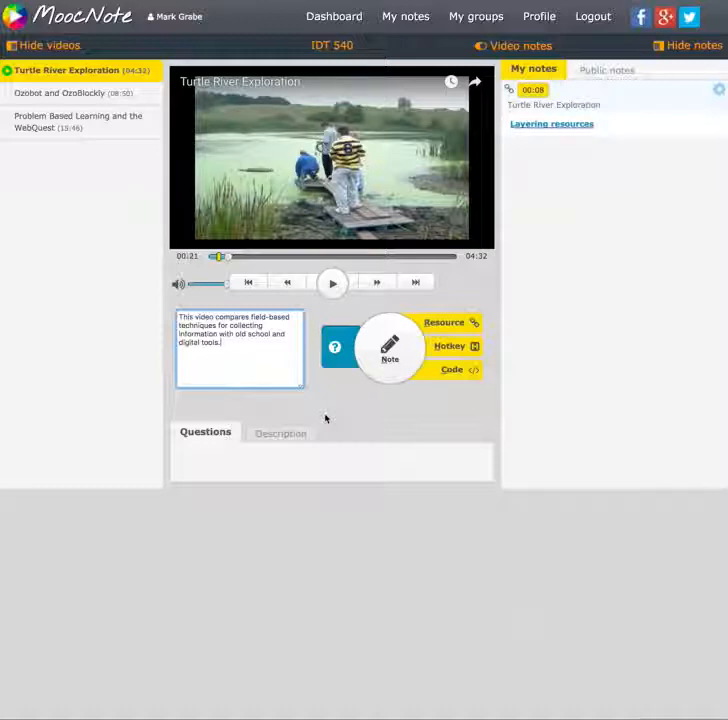
left_click(393, 363)
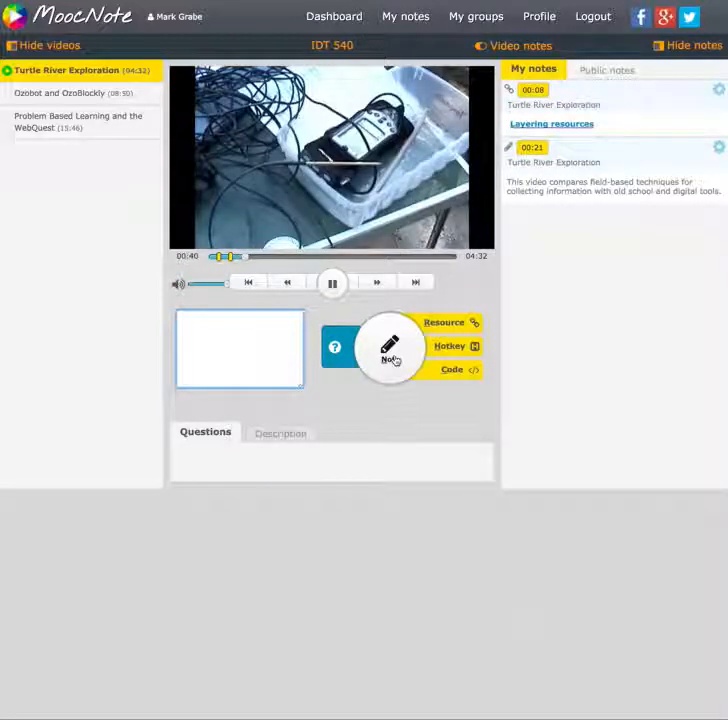
- Pause the video at 00:42 and write the question text "What is the device you see on the video at this point?"
left_click(333, 285)
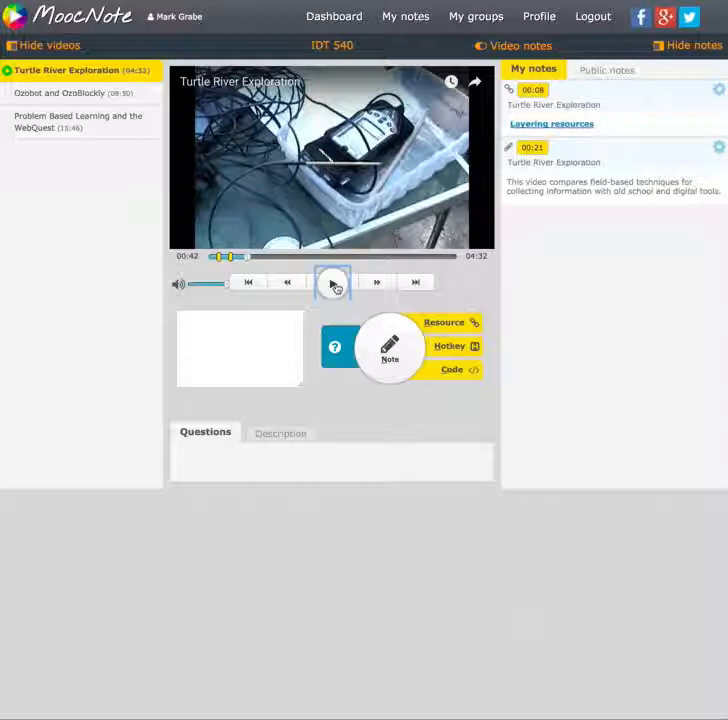
left_click(287, 329)
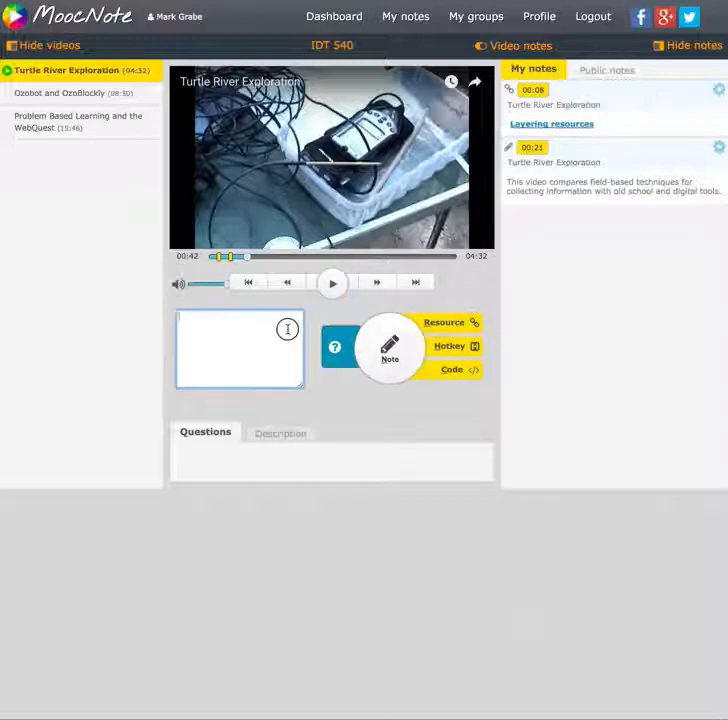
type("What is the")
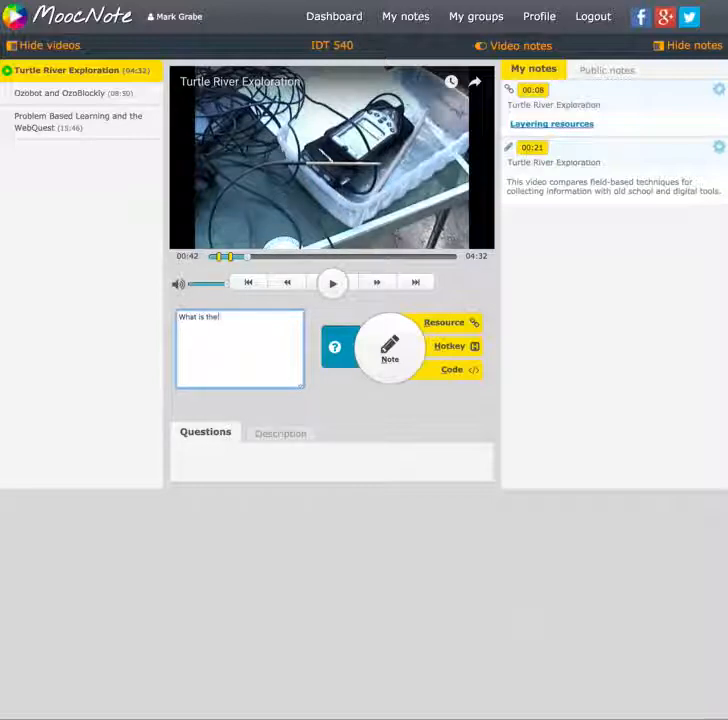
type(" device yo")
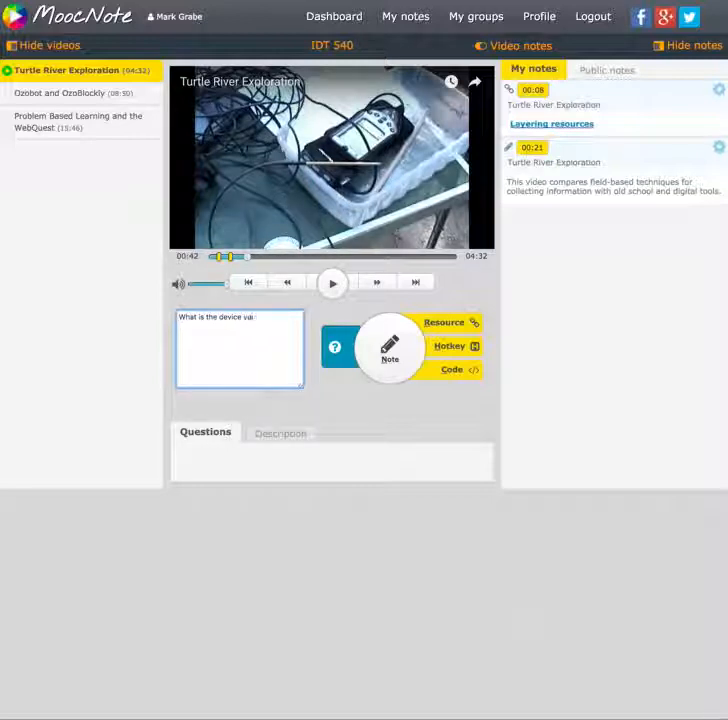
type("u see on the")
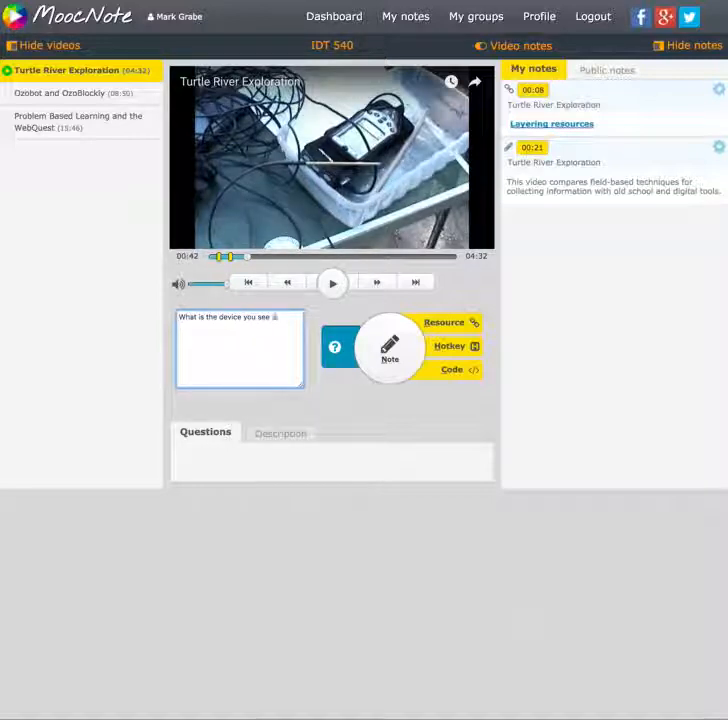
type(" video at this point")
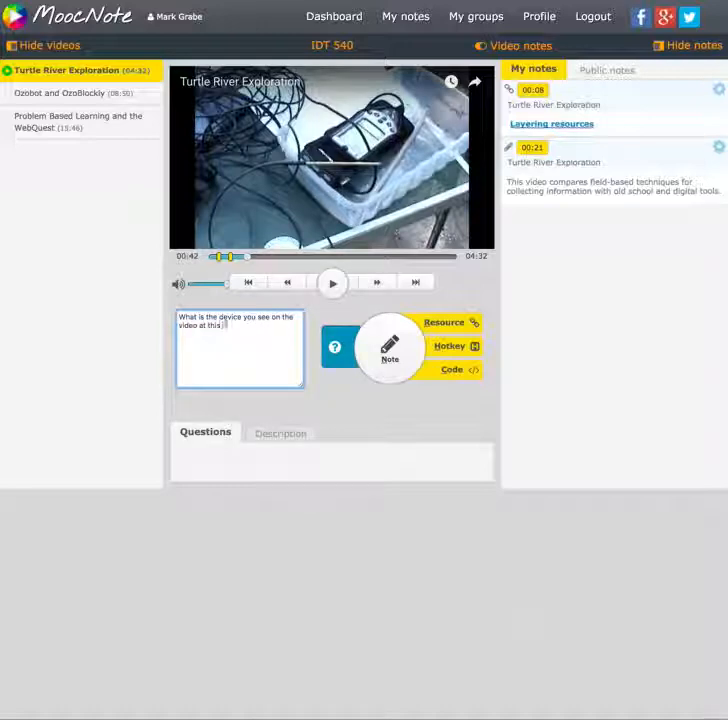
type("?")
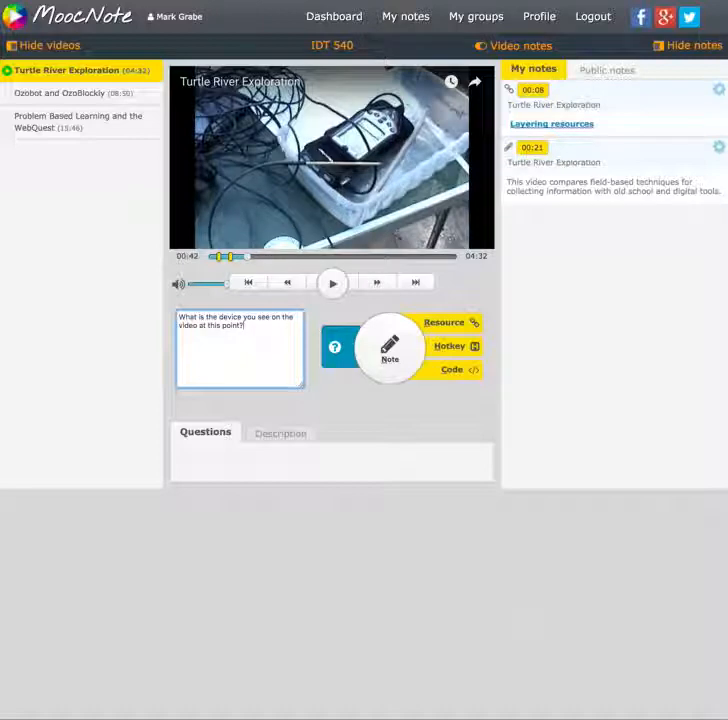
- Extend the text with "Could you use your phone in some way to do the same thing?" and add it as a question at 00:42
type(" Could you us")
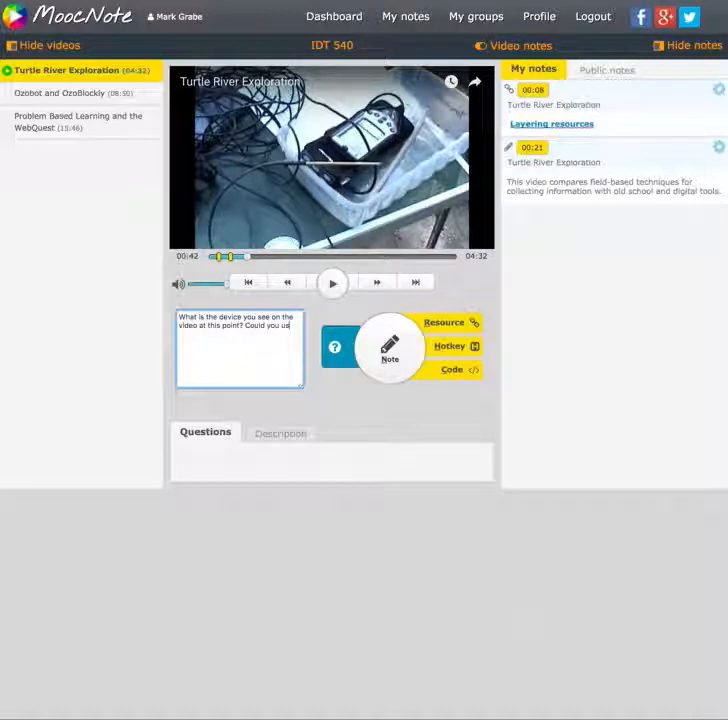
type("e your phone in some wa")
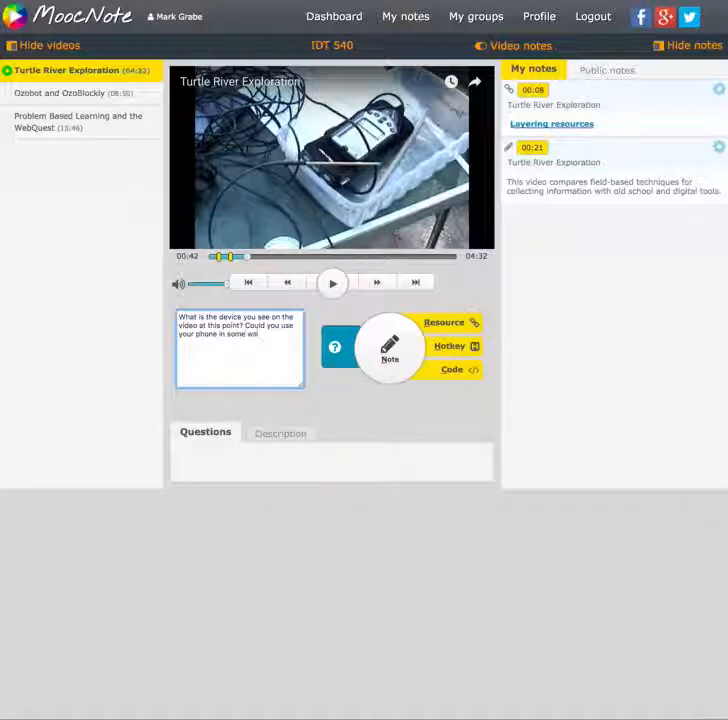
type("y to do the same thing?")
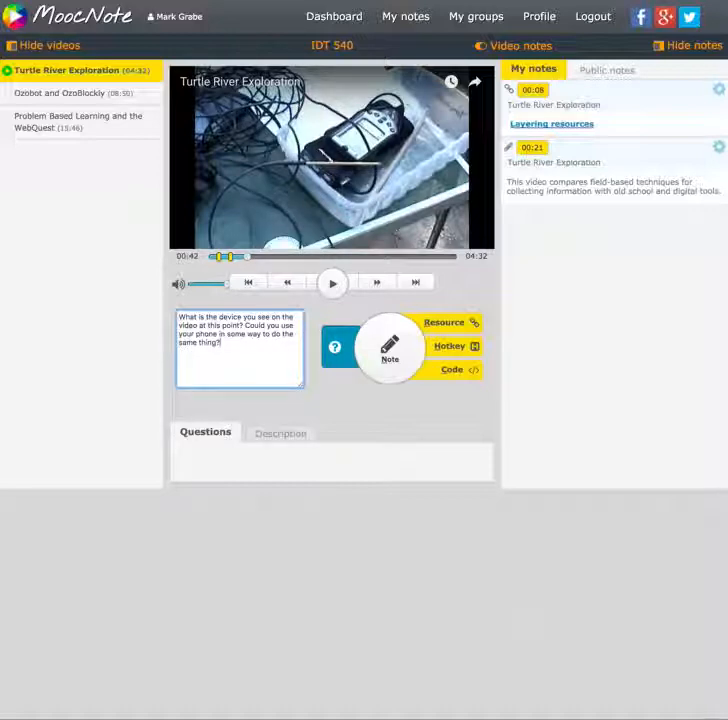
left_click(338, 350)
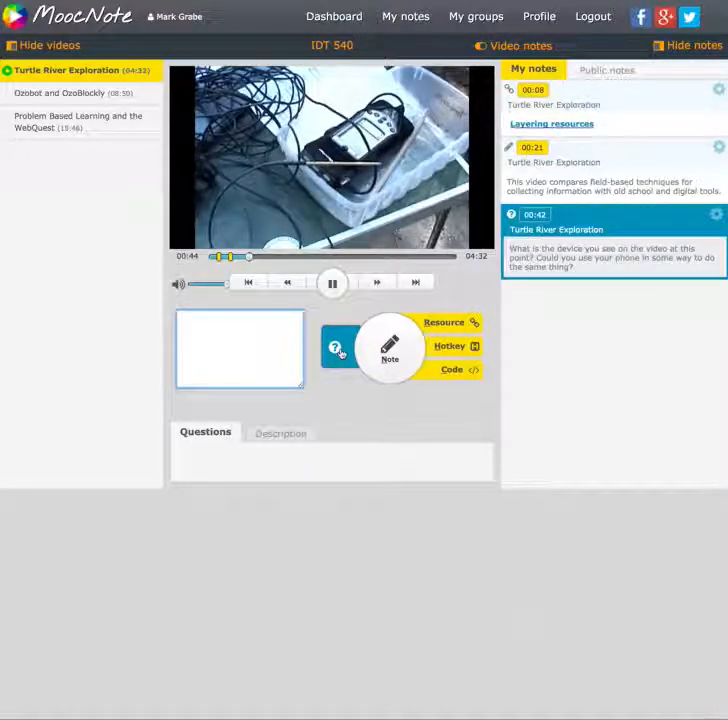
- Pause the video at 00:46 and preview the 00:21 note from its timeline marker
left_click(332, 285)
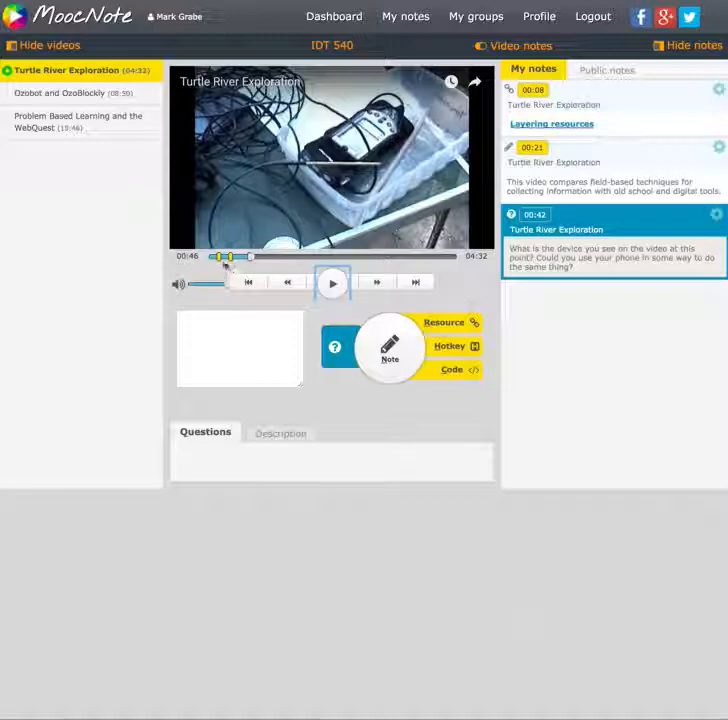
mouse_move(222, 263)
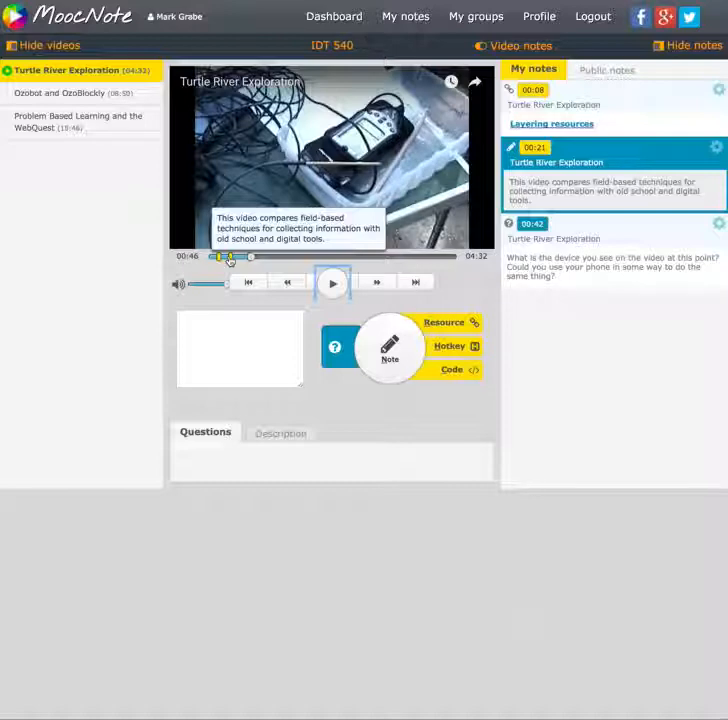
- Reopen the IDT 540 course from the dashboard and pause the Turtle River Exploration video at 00:24
left_click(343, 22)
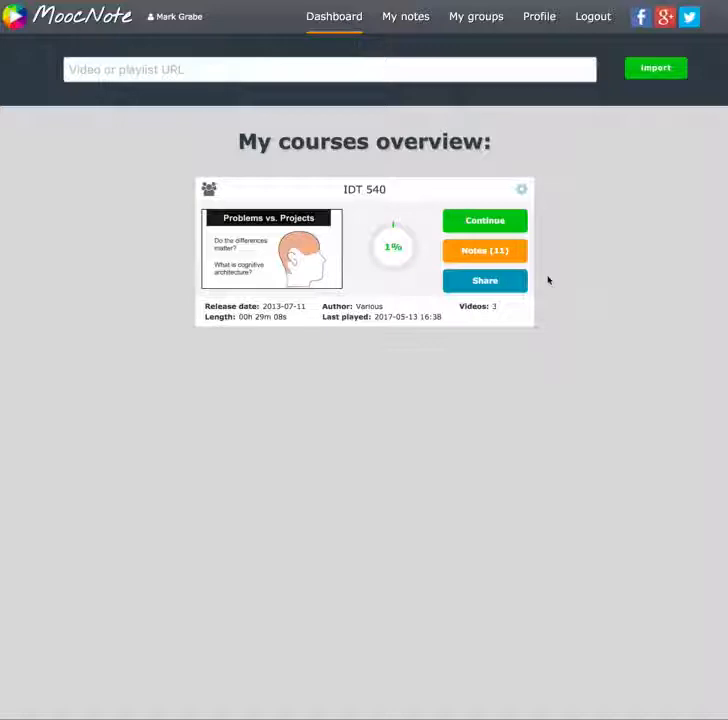
left_click(490, 222)
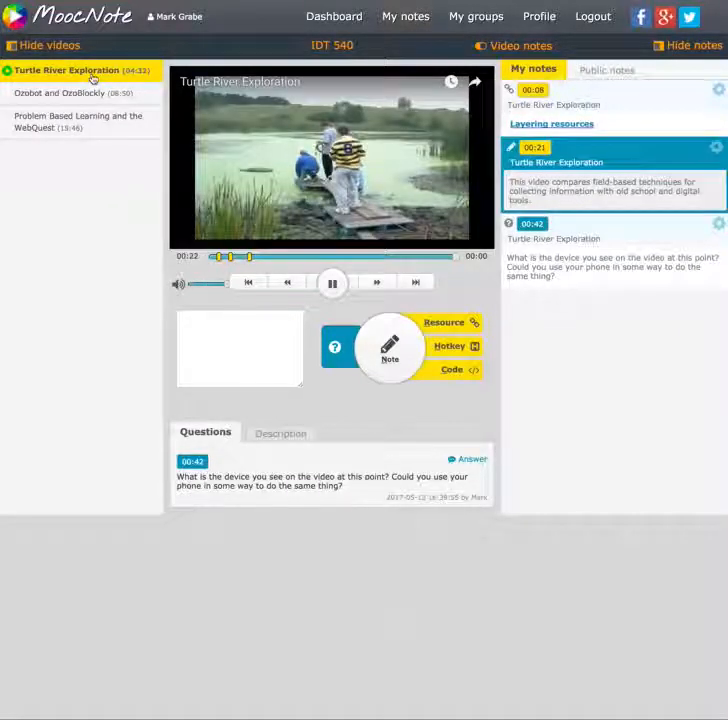
left_click(333, 290)
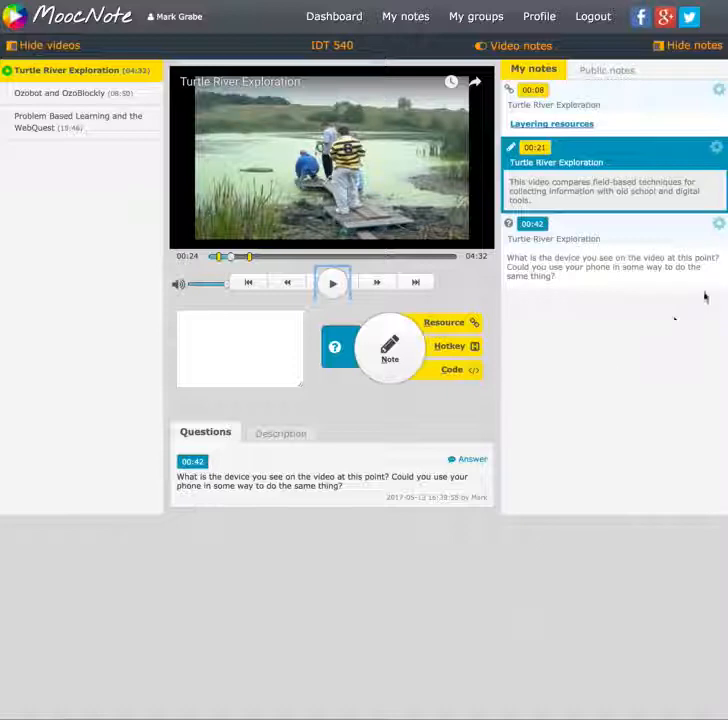
- Examine the visibility options in the 00:42 question's edit settings and close them without saving
left_click(717, 228)
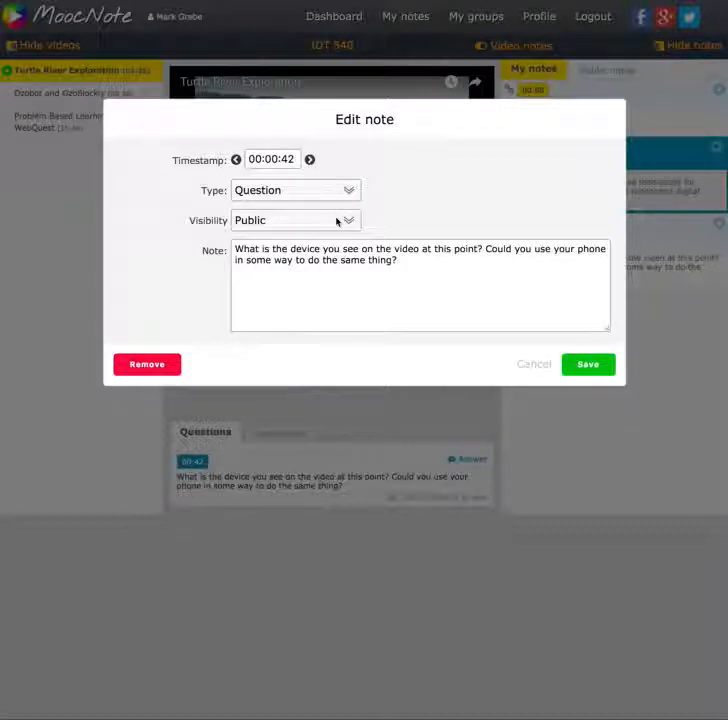
left_click(347, 220)
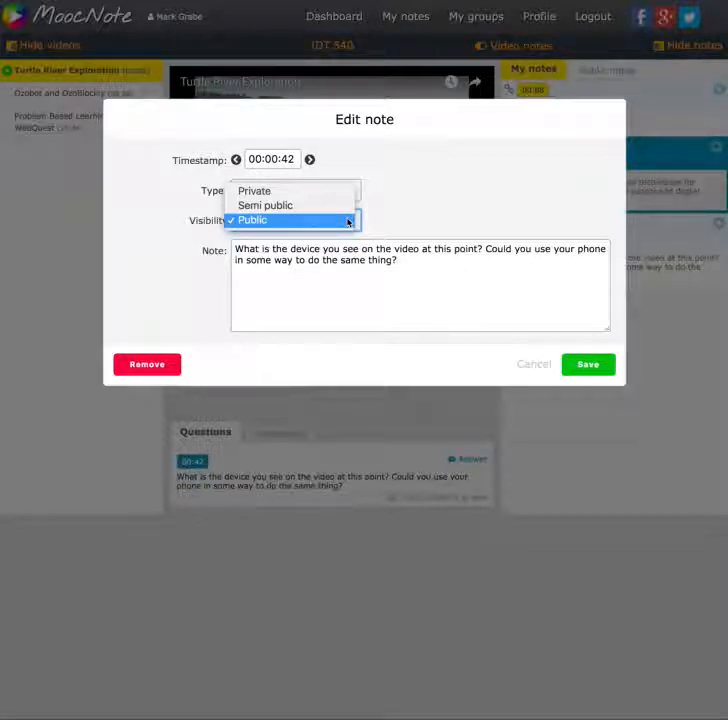
left_click(151, 292)
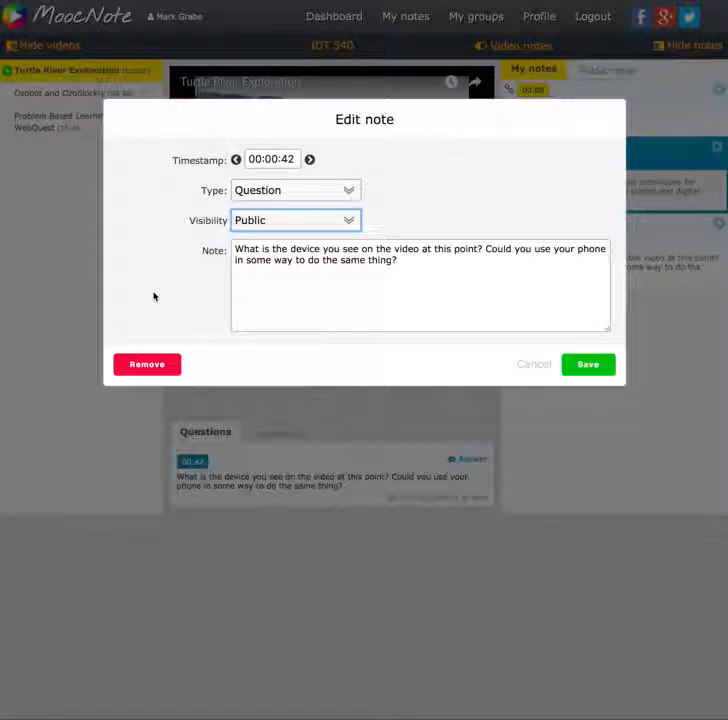
left_click(532, 365)
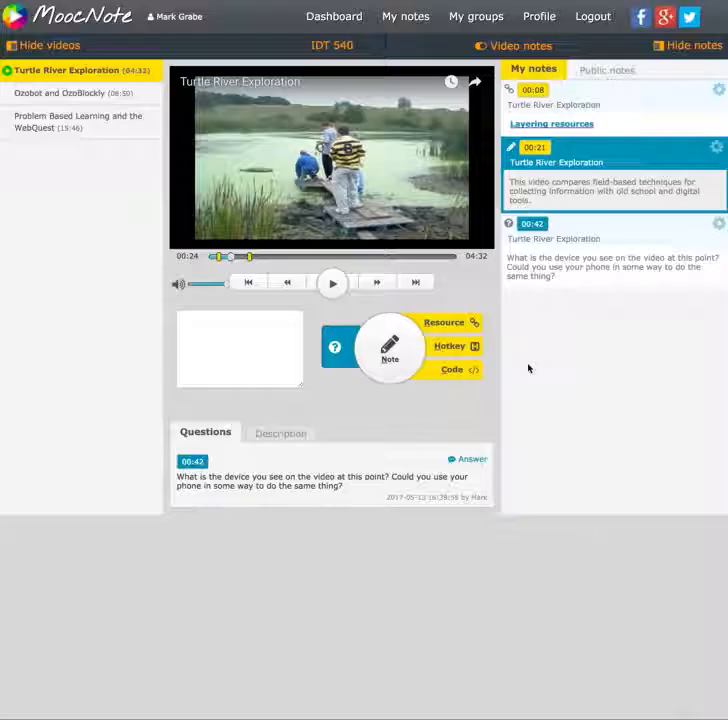